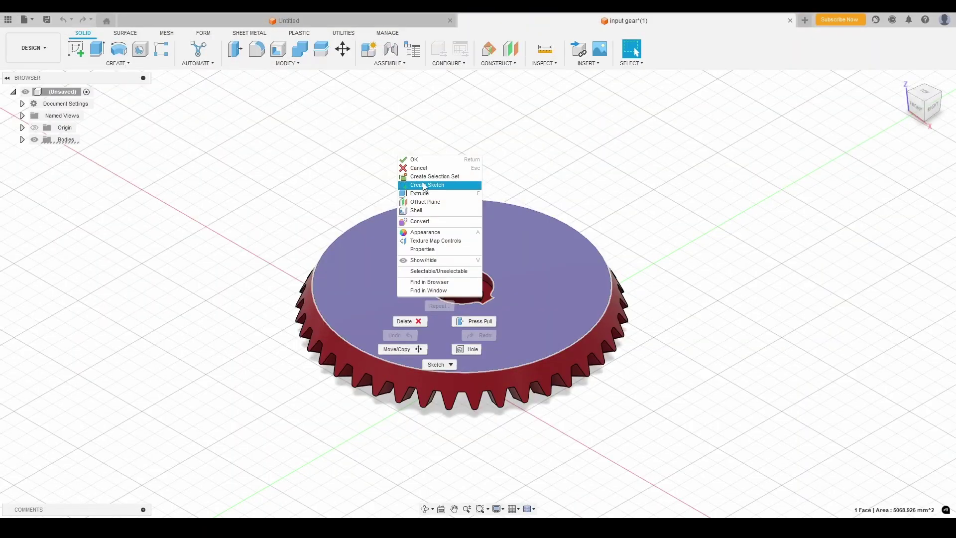
- Sketch a 20 mm hole circle on the gear's top face, 27.5 mm off-centre
left_click(428, 183)
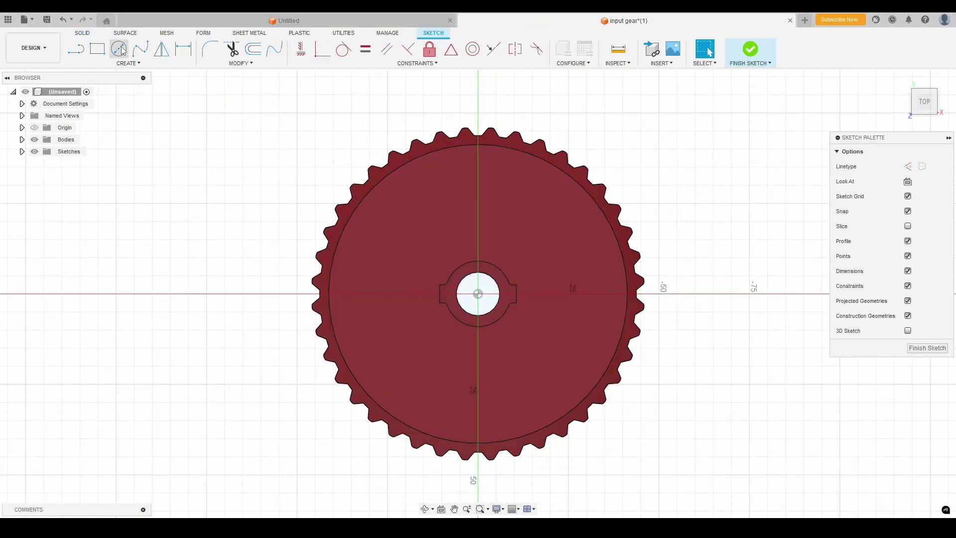
left_click(120, 49)
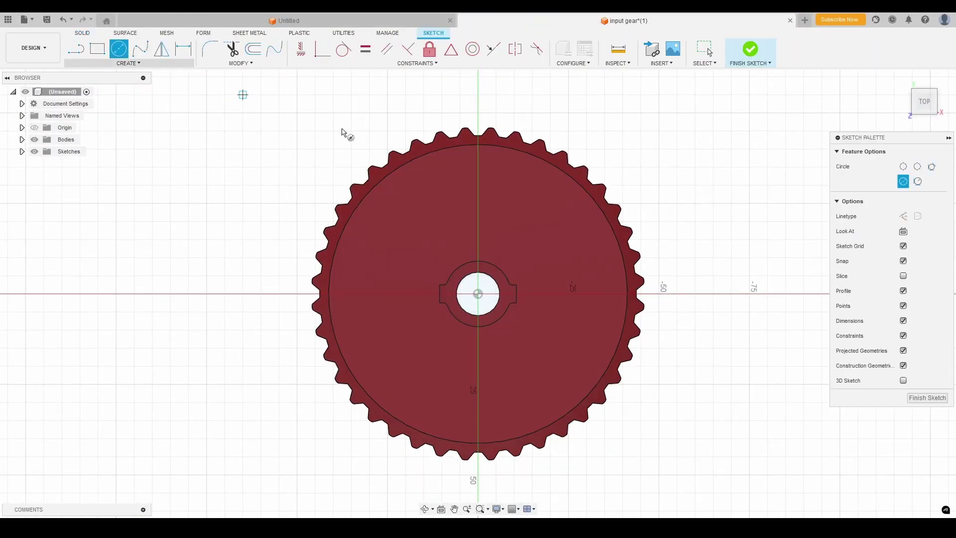
left_click(478, 196)
left_click(487, 228)
key("Escape")
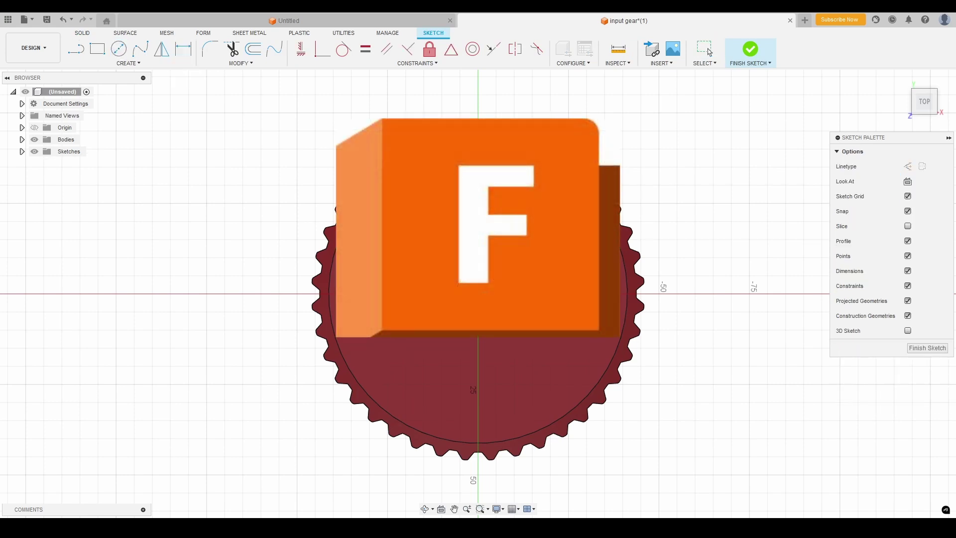
- Extrude the six hole profiles as a 20 mm cut into the gear
key("e")
left_click_drag(484, 329, 485, 403)
middle_click_drag(600, 448, 775, 367, "shift")
left_click(892, 317)
mouse_move(745, 316)
middle_mouse_down("shift")
mouse_move(695, 260)
mouse_move(664, 268)
mouse_move(682, 367)
mouse_move(673, 399)
middle_mouse_up("shift")
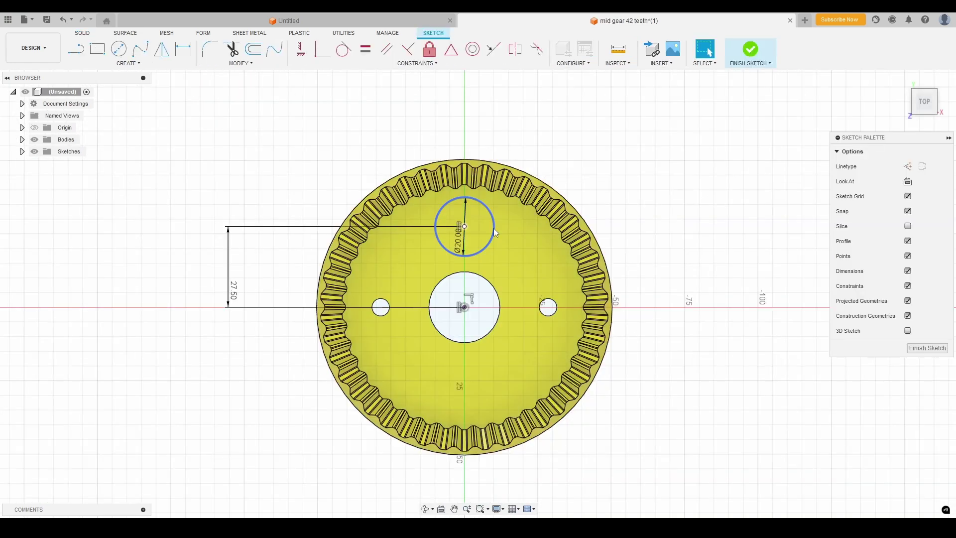
- Circular-pattern the 20 mm hole circle six times around the gear centre
left_click(128, 63)
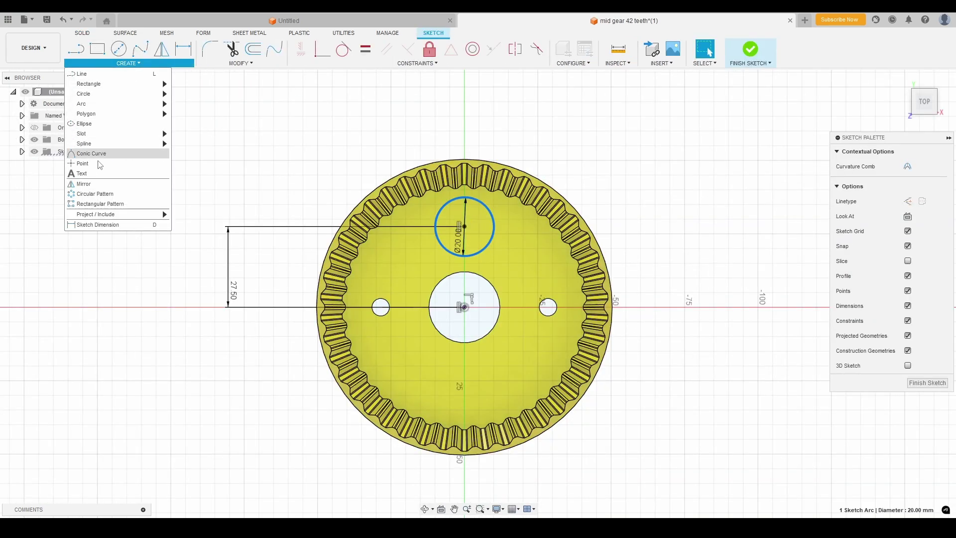
left_click(87, 194)
left_click(760, 168)
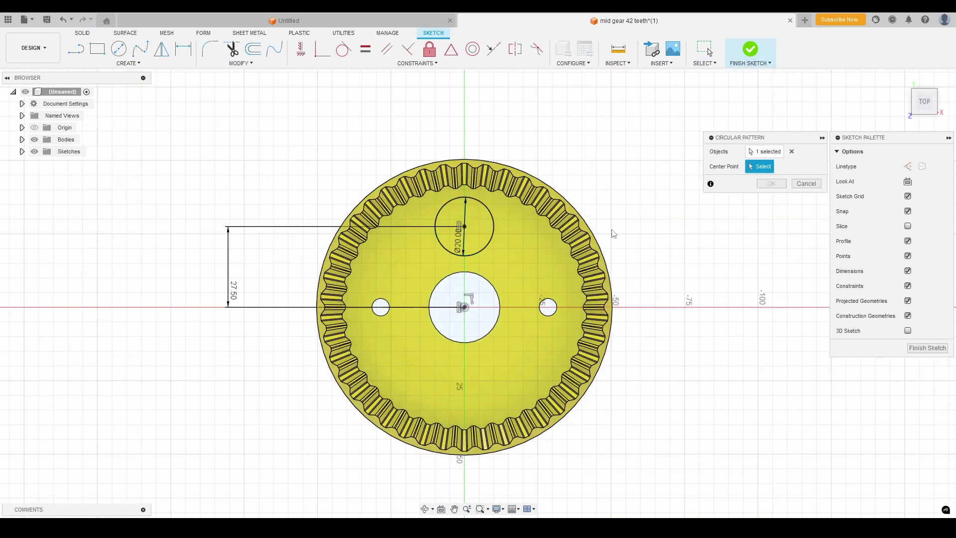
left_click(464, 307)
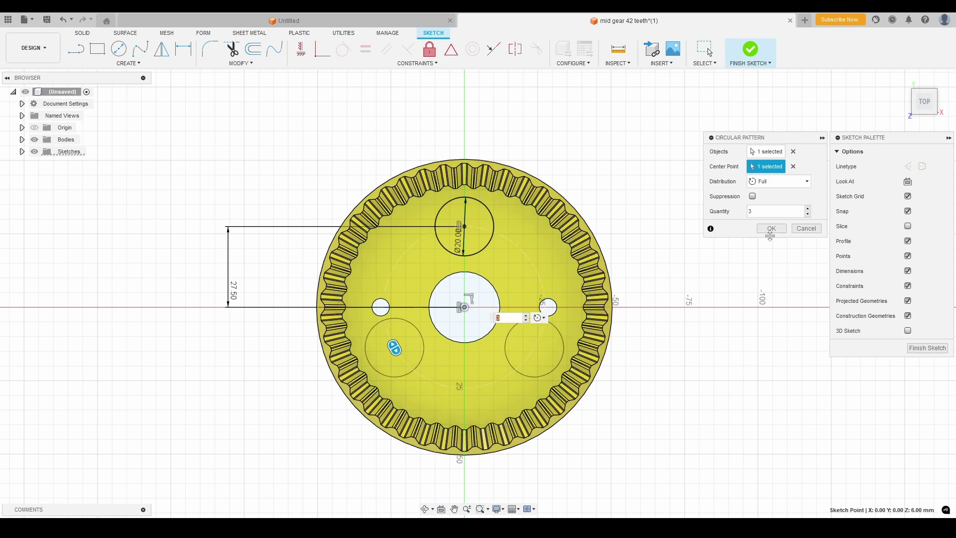
left_click(808, 209)
left_click(807, 210)
left_click(807, 209)
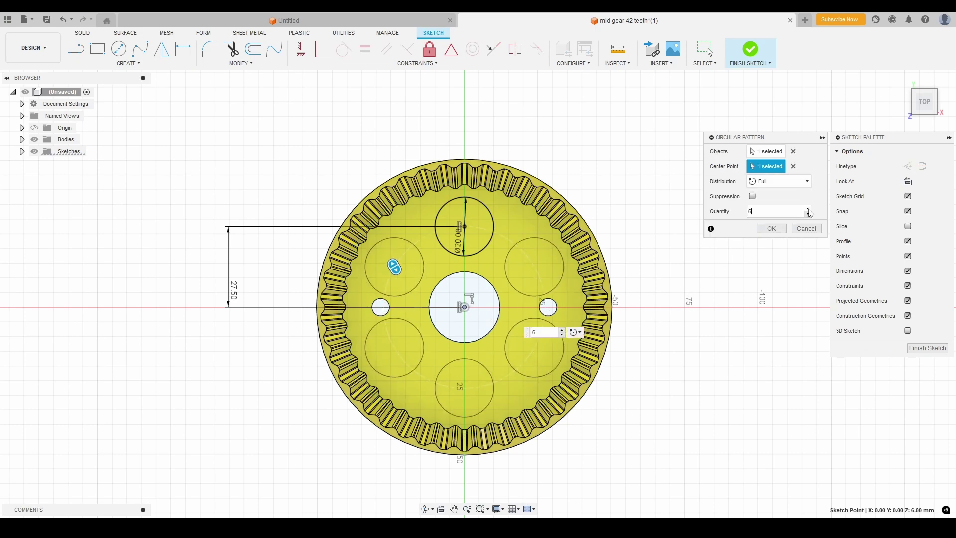
left_click(771, 229)
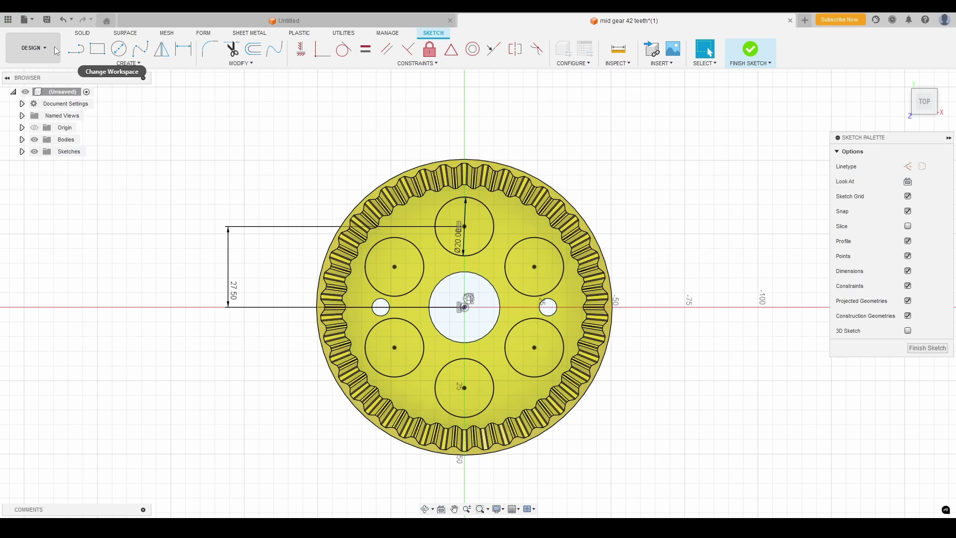
- Cut the six patterned circle profiles 20 mm deep into the 42-tooth gear
left_click(87, 38)
left_click(97, 48)
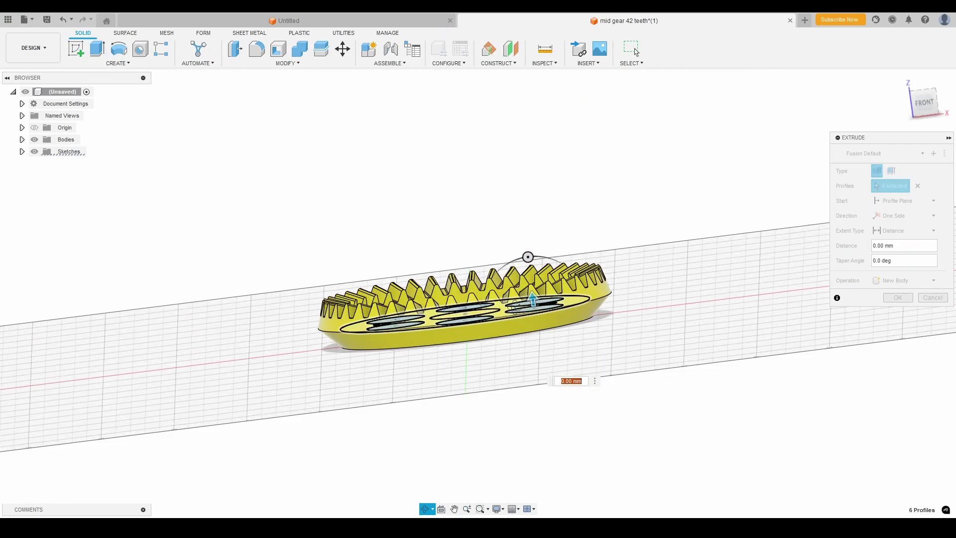
left_click_drag(535, 300, 543, 353)
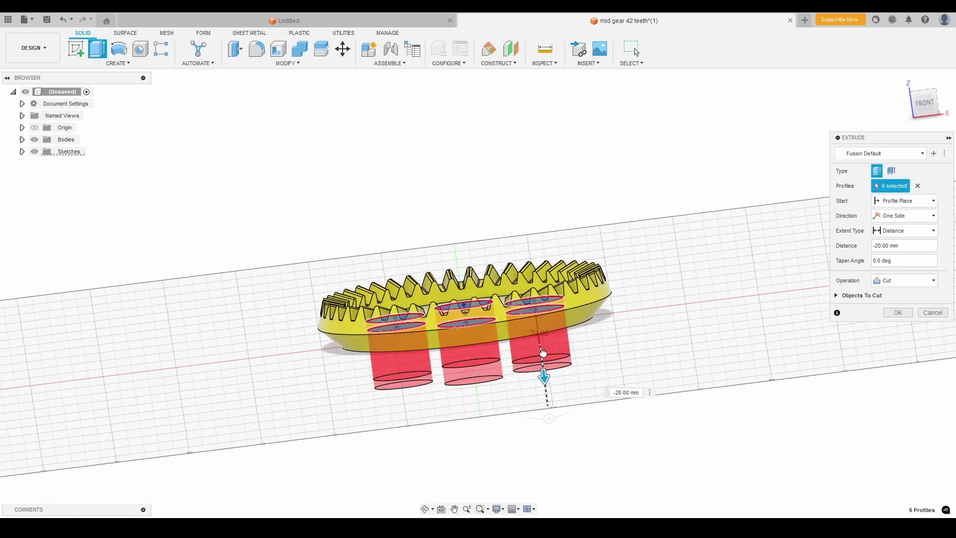
left_click(894, 313)
middle_click_drag(897, 316, 647, 279, "shift")
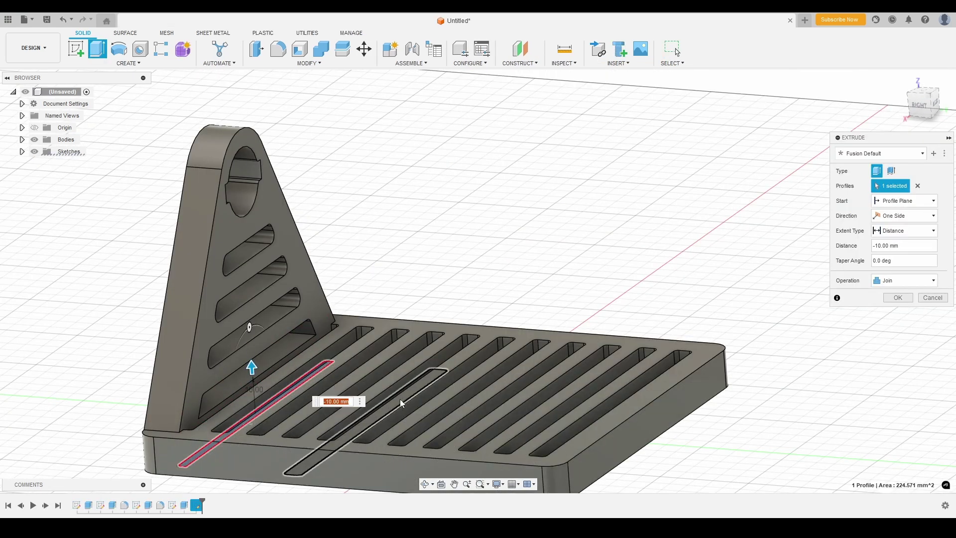
- Confirm the -10 mm Join extrusion of the long slot profile onto the base
left_click(898, 297)
middle_click_drag(408, 280, 948, 316, "shift")
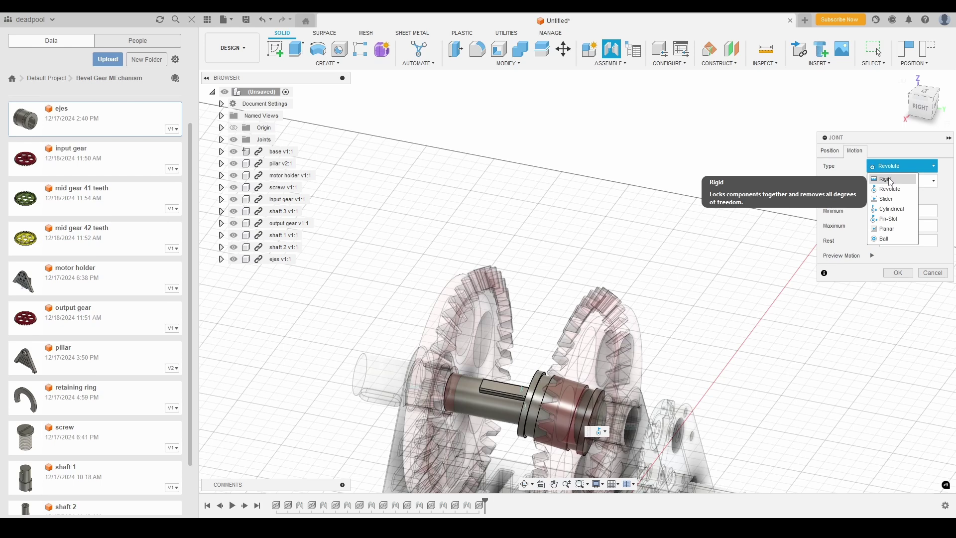
- Make the ejes hub–shaft 2 joint Rigid with a -15 mm Z offset
left_click(891, 175)
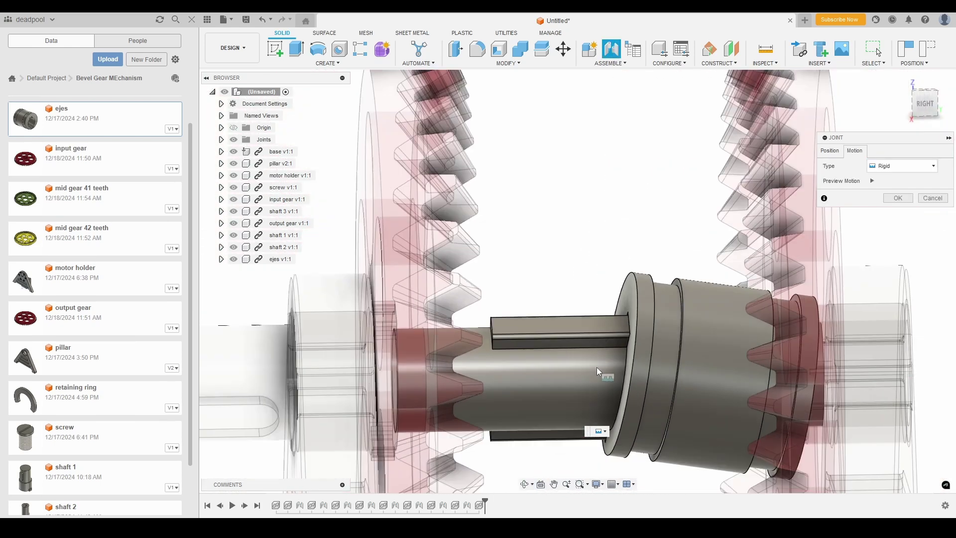
left_click(830, 150)
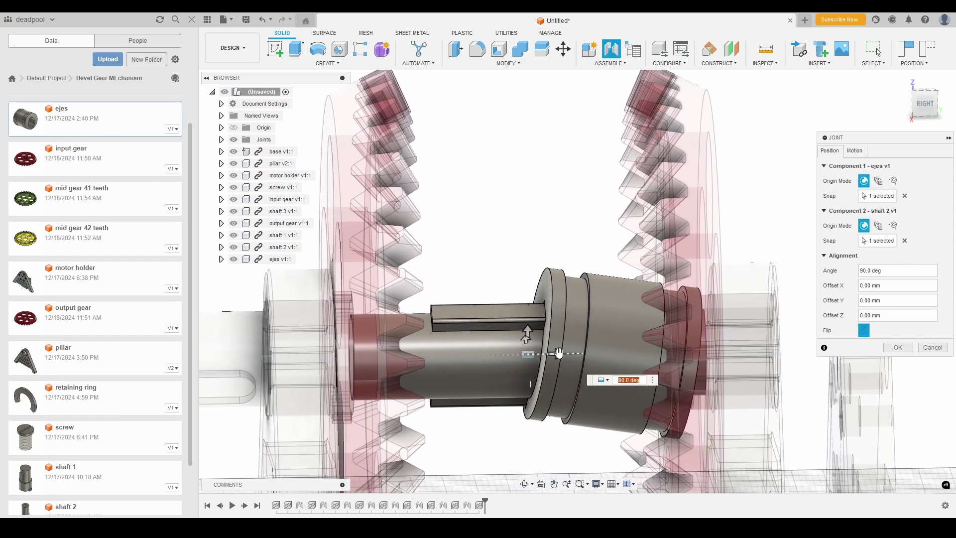
left_click_drag(559, 353, 460, 374)
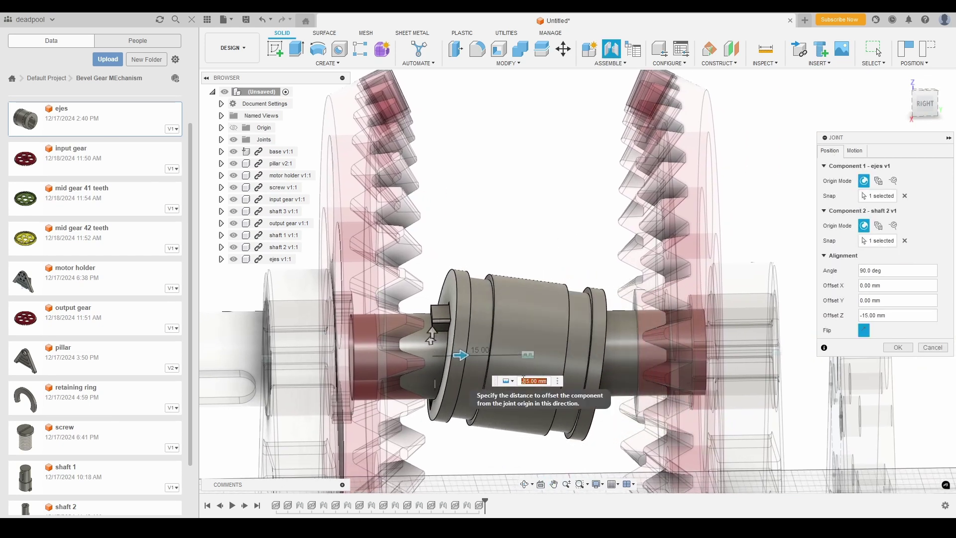
left_click(899, 348)
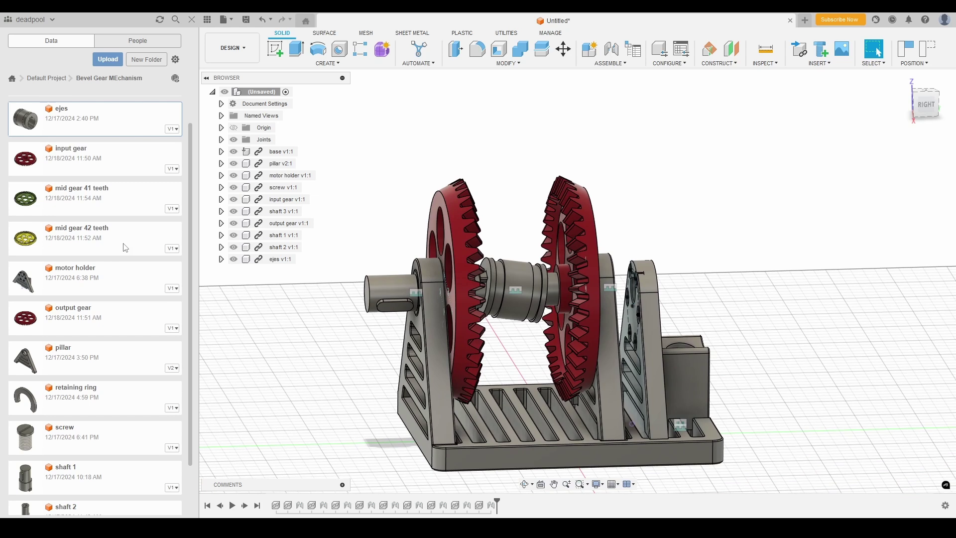
- Drag the 42-tooth mid gear into the assembly and make the output gear's Body1 visible
left_click_drag(125, 248, 659, 186)
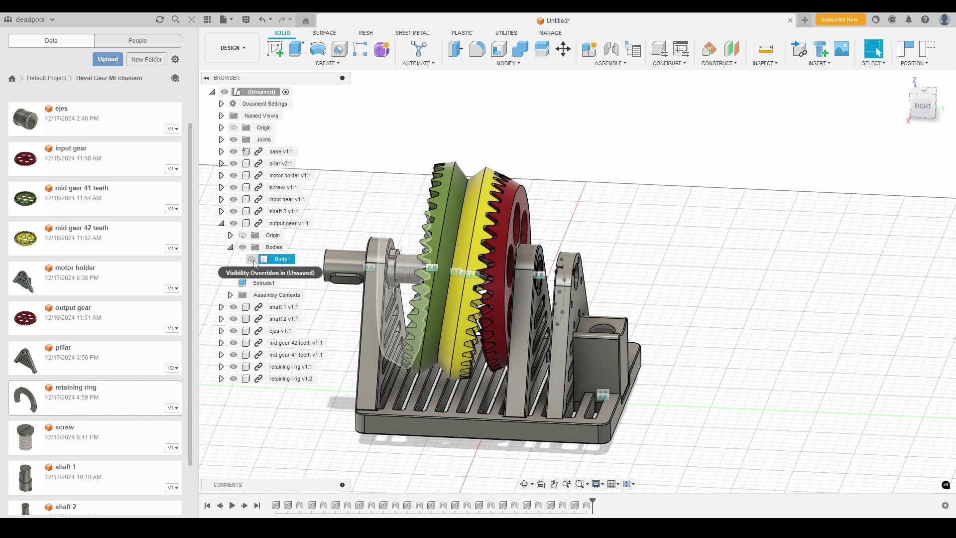
left_click(251, 259)
left_click(222, 224)
scroll(590, 234, "up", 3)
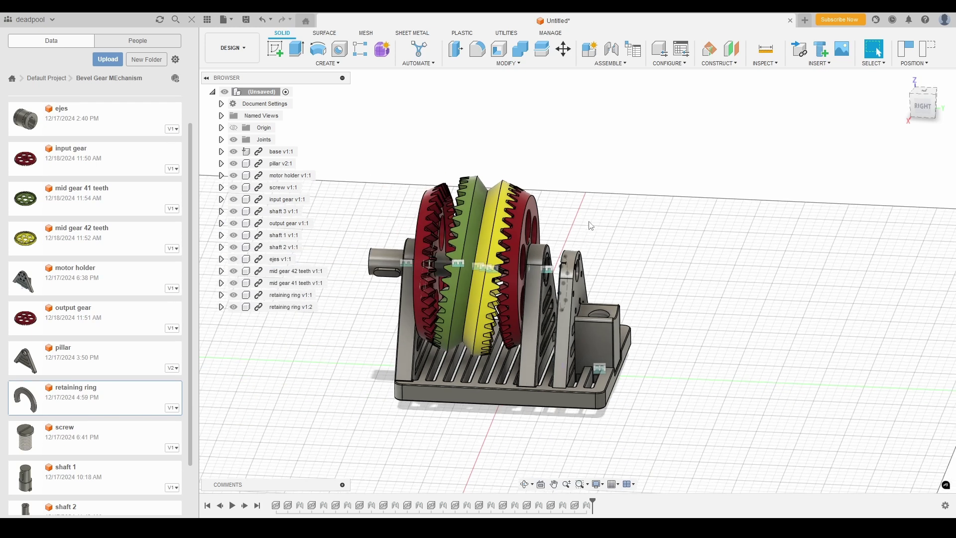
middle_click_drag(643, 231, 349, 189, "shift")
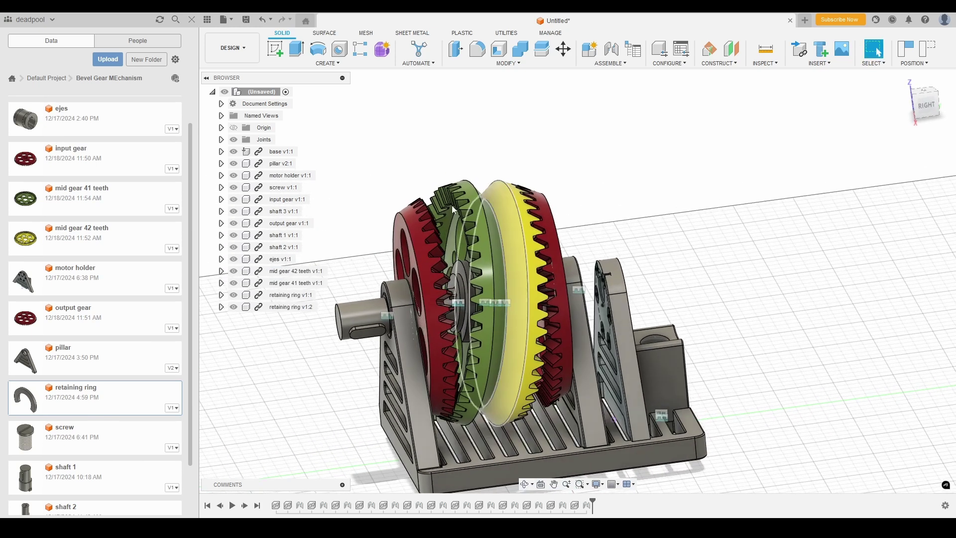
middle_click_drag(719, 186, 704, 184, "shift")
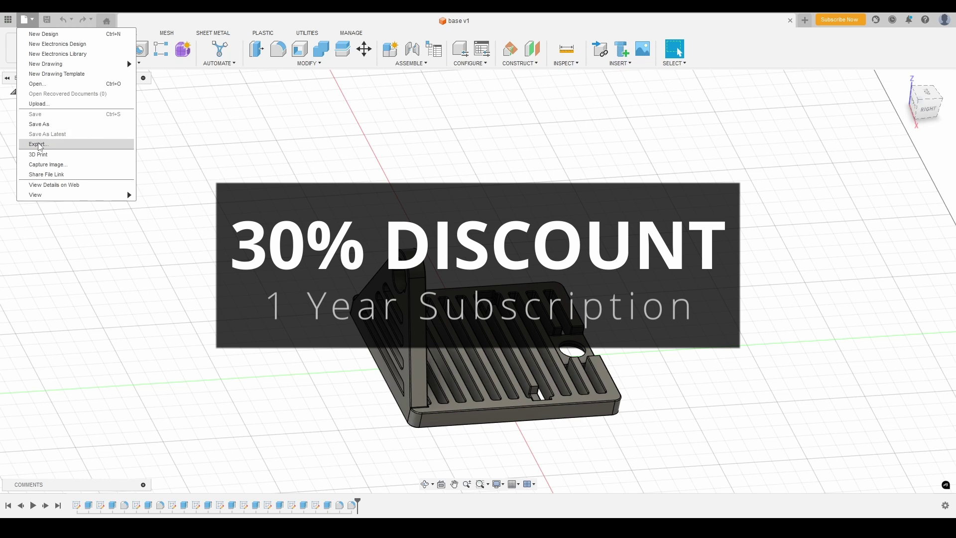
- Start exporting the base part as STL file 'base' to the Desktop
left_click(40, 145)
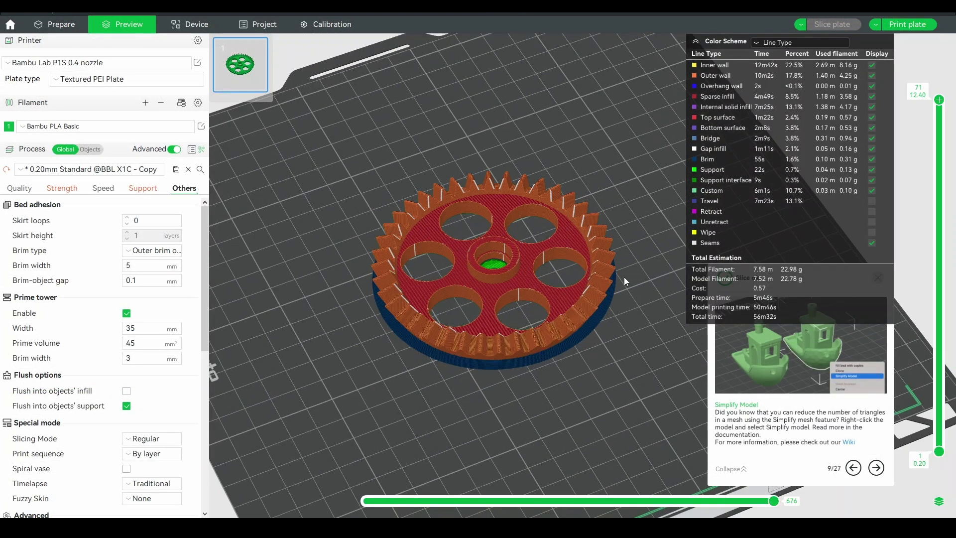
- Inspect the sliced gear, then choose Export Generic 3MF to save it as 'input gear v1'
left_click_drag(623, 281, 647, 301)
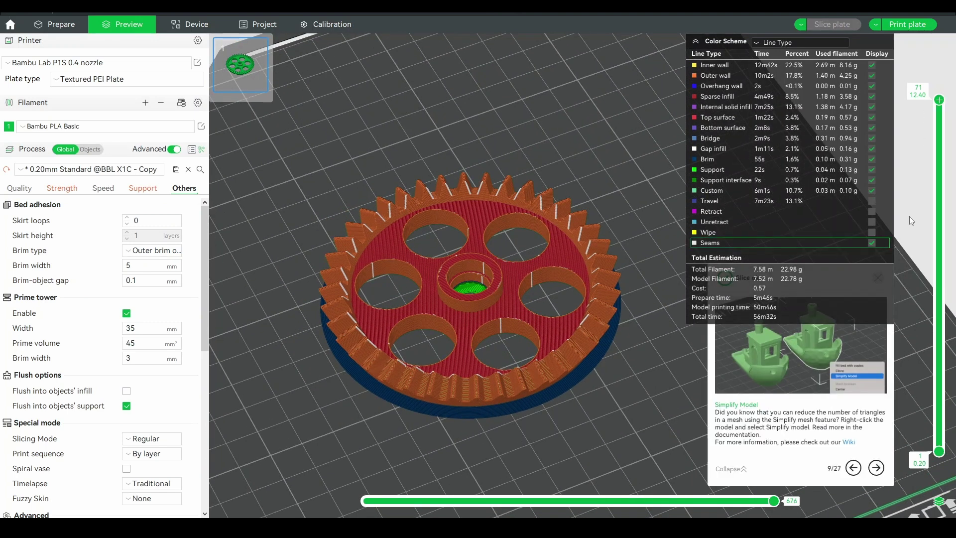
left_click_drag(941, 102, 905, 99)
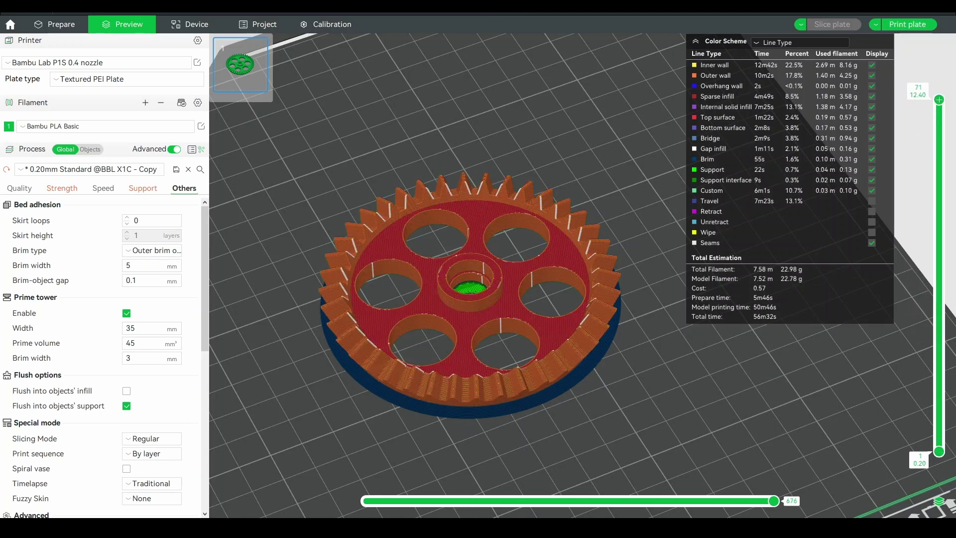
left_click(10, 24)
mouse_move(129, 96)
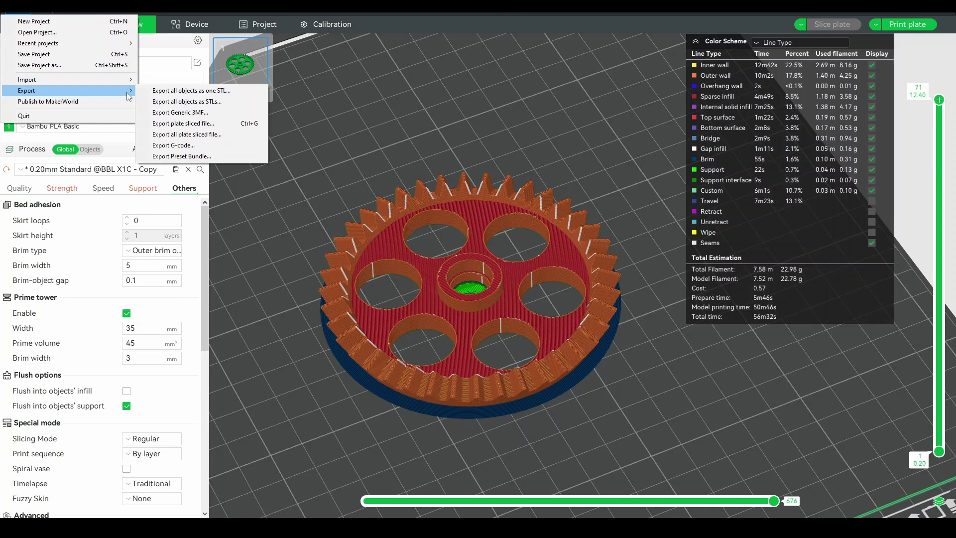
left_click(180, 112)
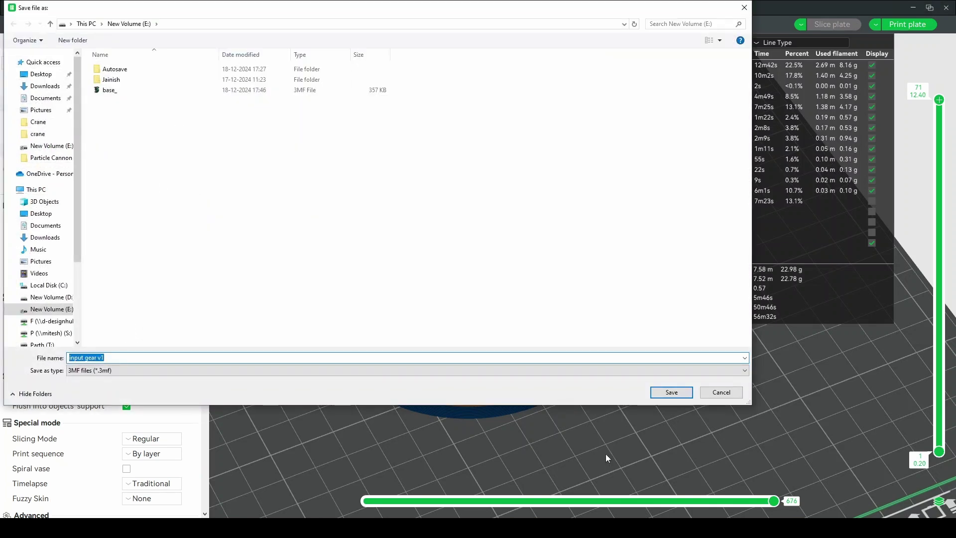